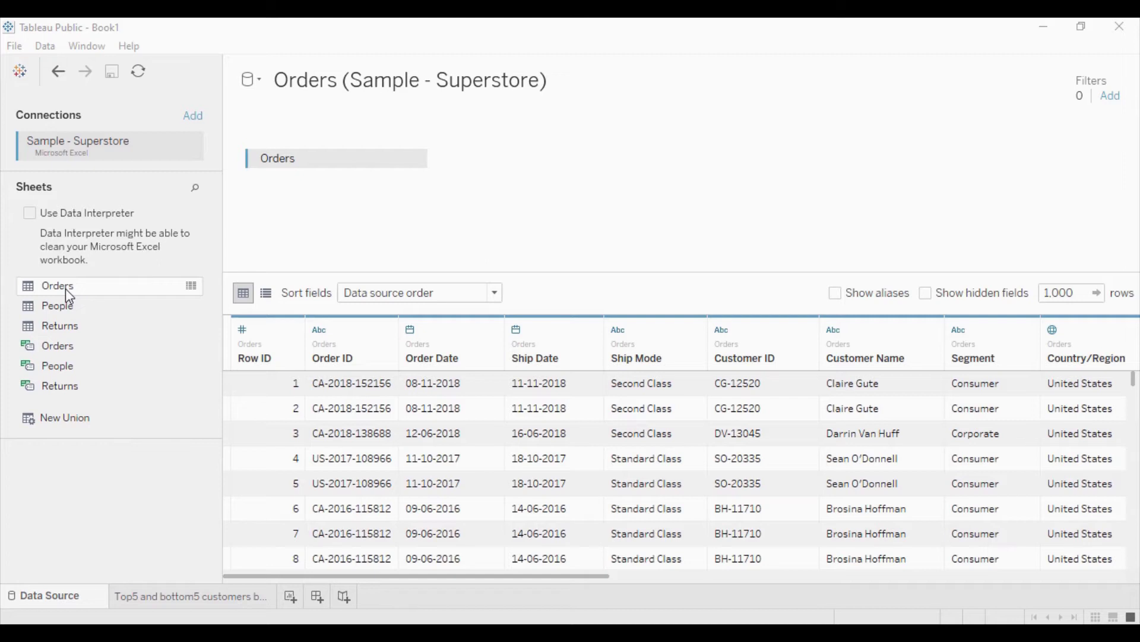
On the Top5 and bottom5 customers sheet, list all customer names with their SUM(Sales) as text.
{"action": "left_click", "coordinate": [177, 599]}
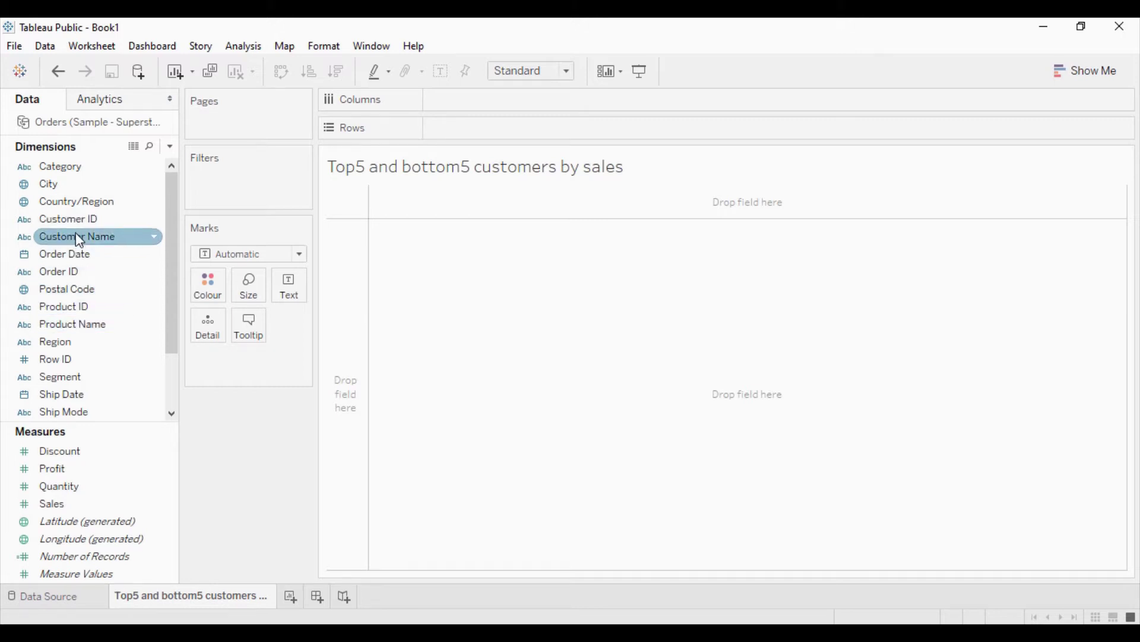
{"action": "mouse_move", "coordinate": [81, 244]}
{"action": "left_mouse_down"}
{"action": "mouse_move", "coordinate": [437, 164]}
{"action": "mouse_move", "coordinate": [480, 133]}
{"action": "left_mouse_up"}
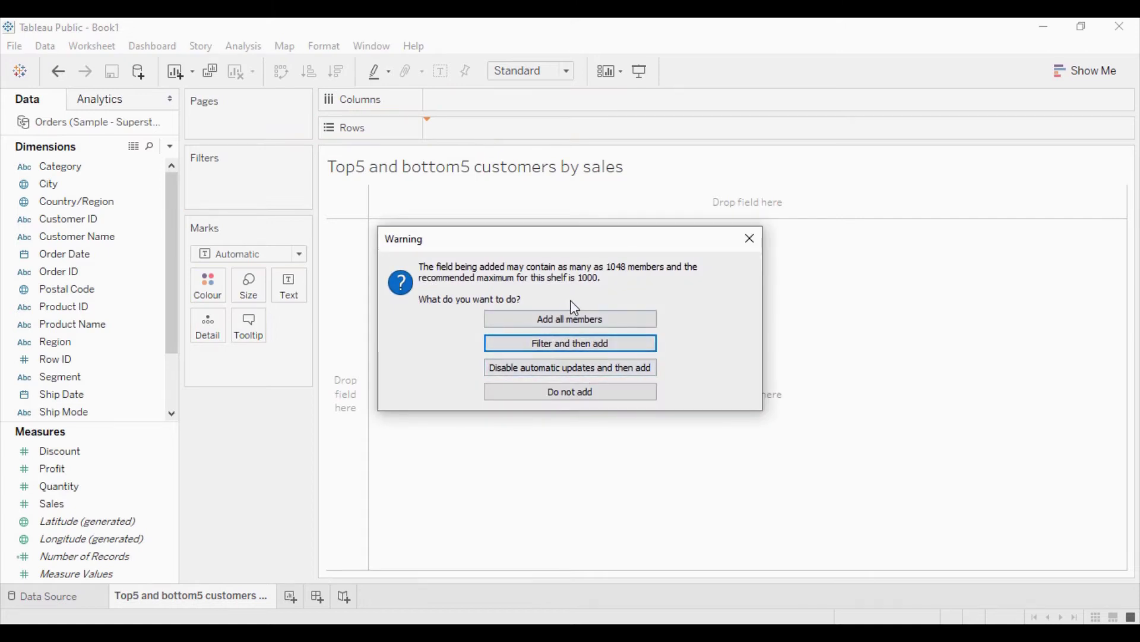
{"action": "left_click", "coordinate": [570, 319]}
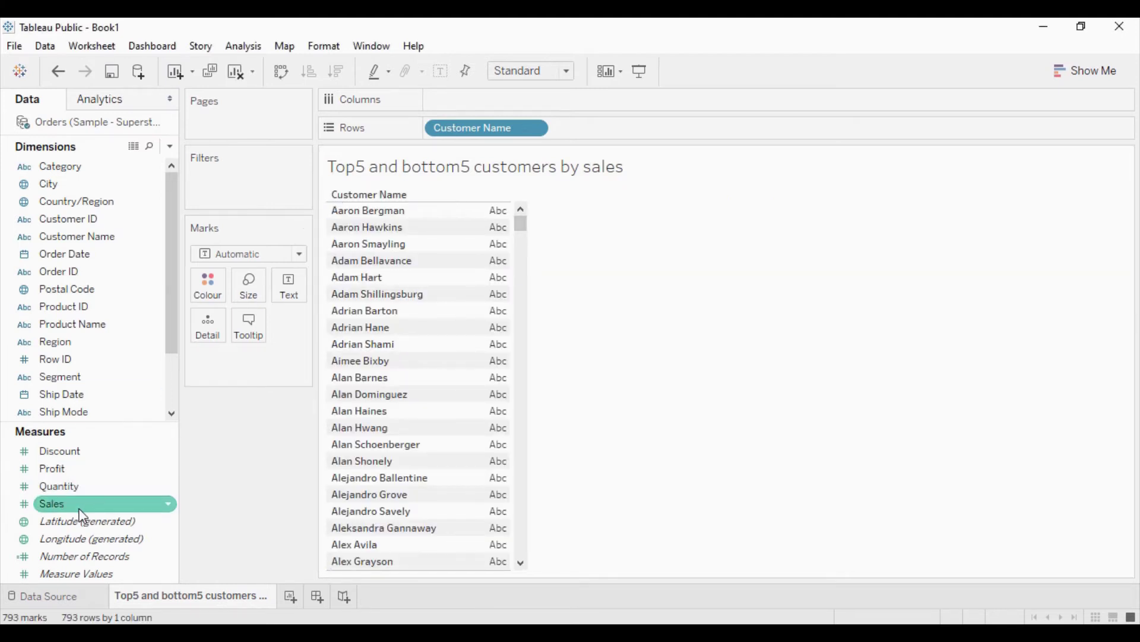
{"action": "left_click_drag", "start_coordinate": [81, 510], "coordinate": [281, 303]}
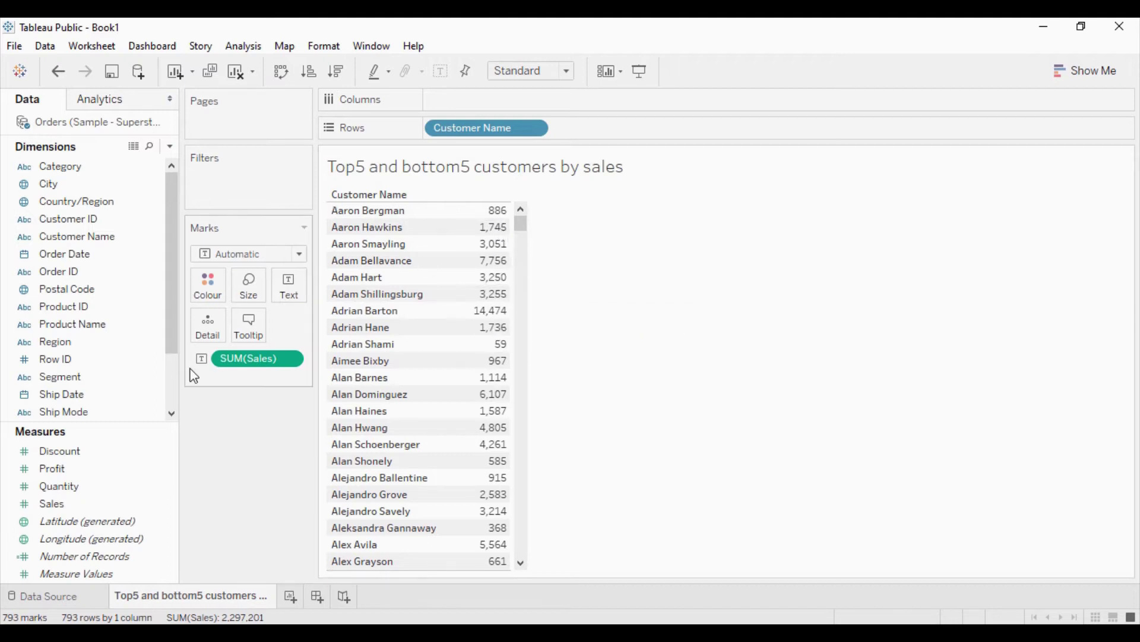
Create a Customer Name set called Set_Top holding the top 5 customers by Sales sum.
{"action": "left_click", "coordinate": [111, 243]}
{"action": "right_click", "coordinate": [112, 243]}
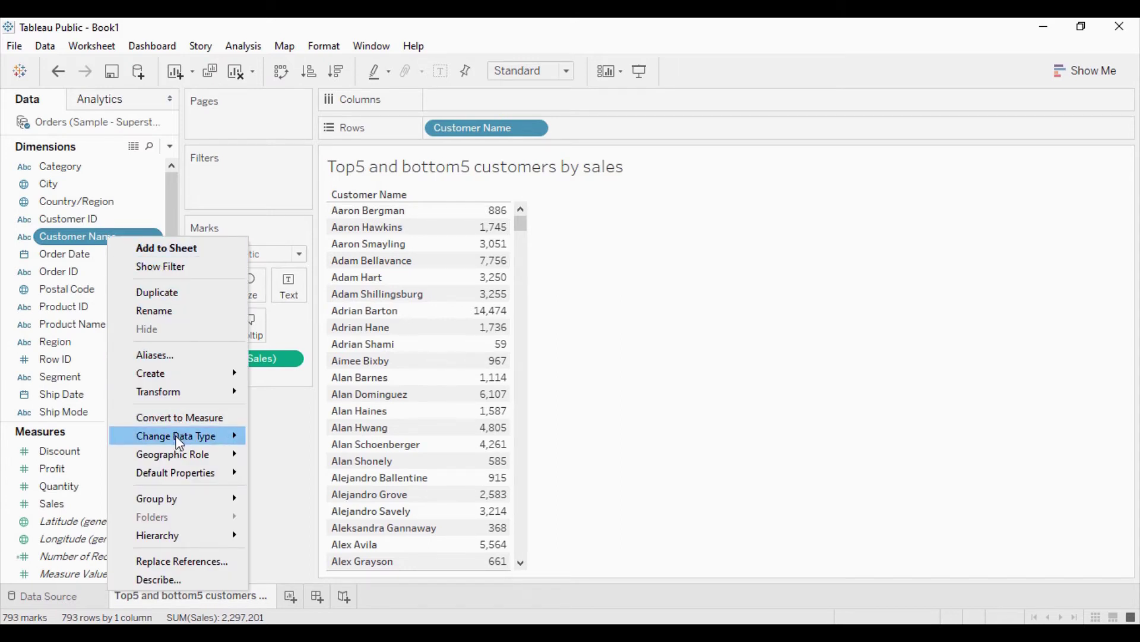
{"action": "mouse_move", "coordinate": [191, 377]}
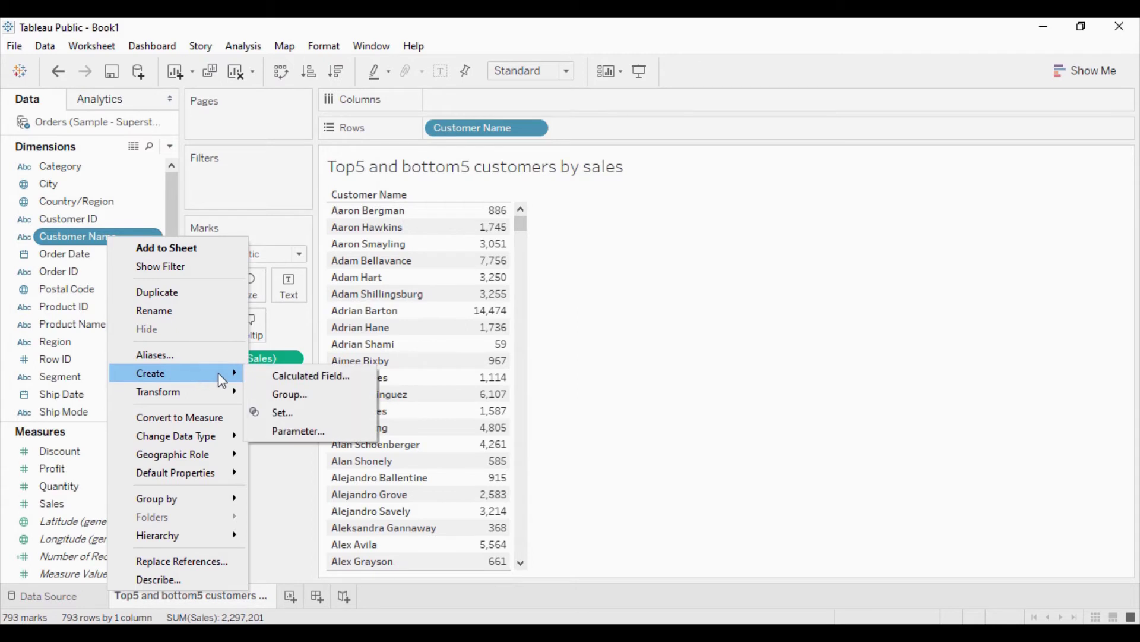
{"action": "left_click", "coordinate": [292, 414]}
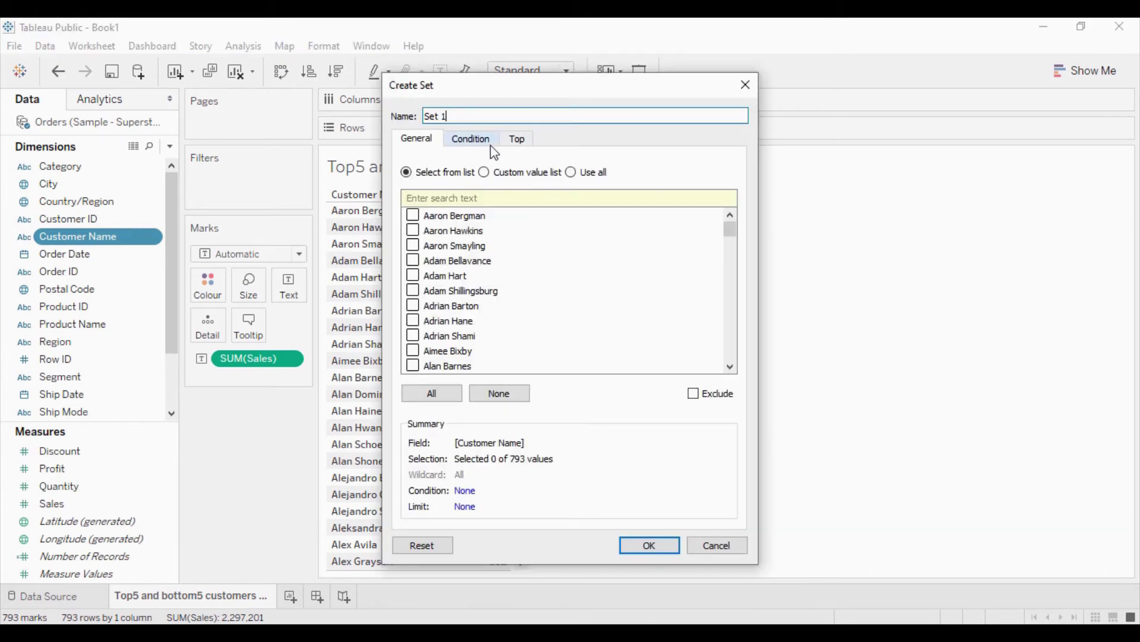
{"action": "left_click", "coordinate": [518, 141]}
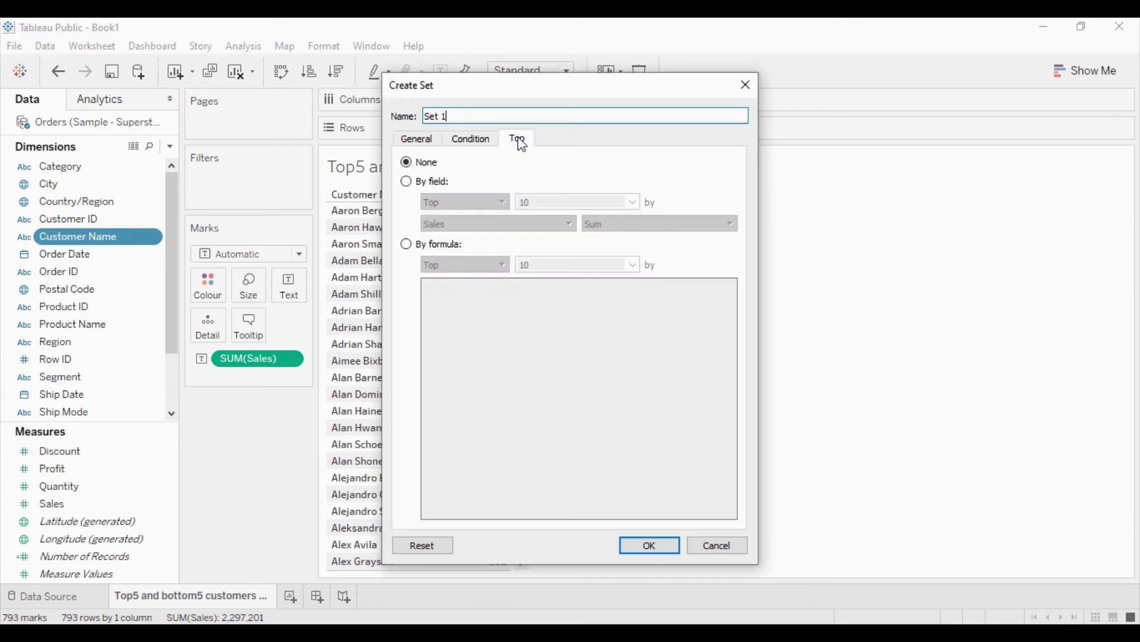
{"action": "left_click", "coordinate": [407, 181]}
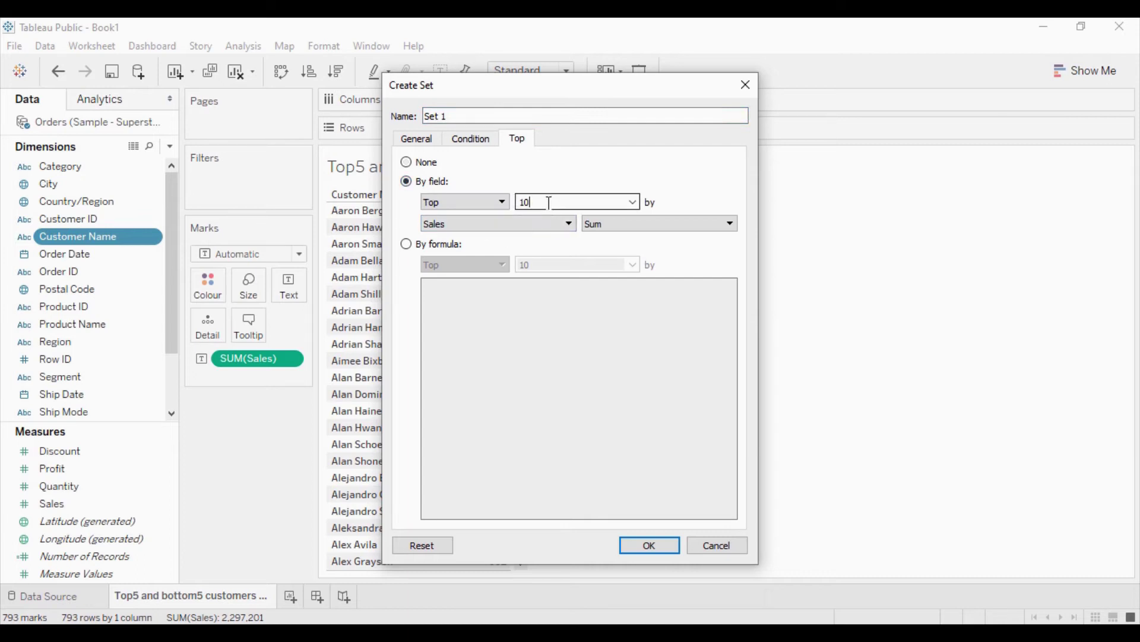
{"action": "key", "text": "BackSpace"}
{"action": "key", "text": "BackSpace"}
{"action": "type", "text": "5"}
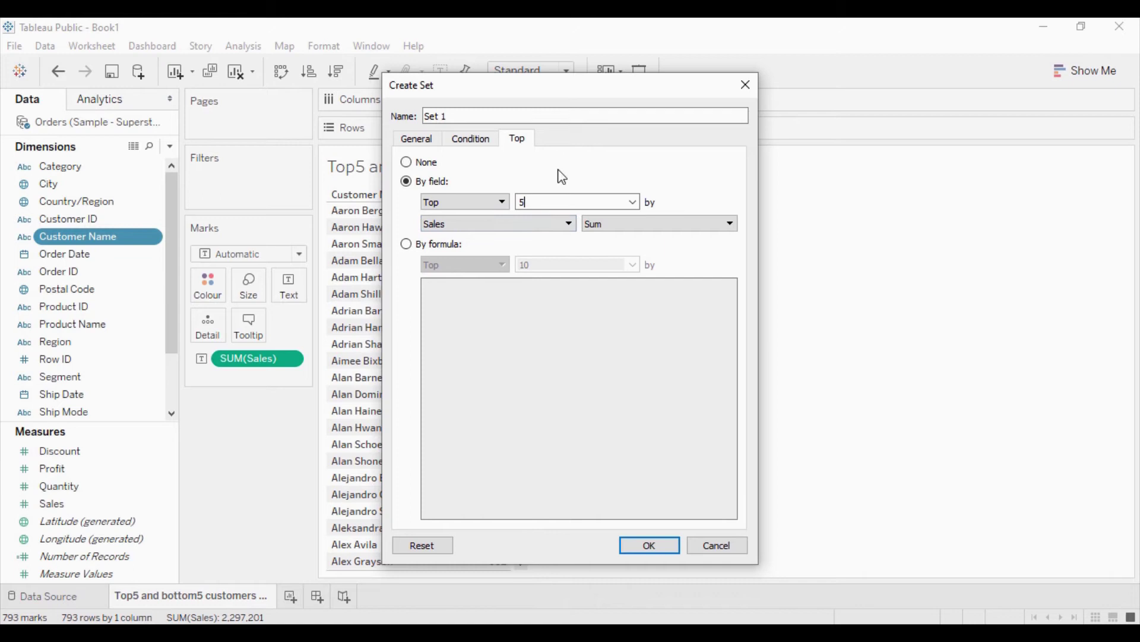
{"action": "left_click", "coordinate": [458, 116]}
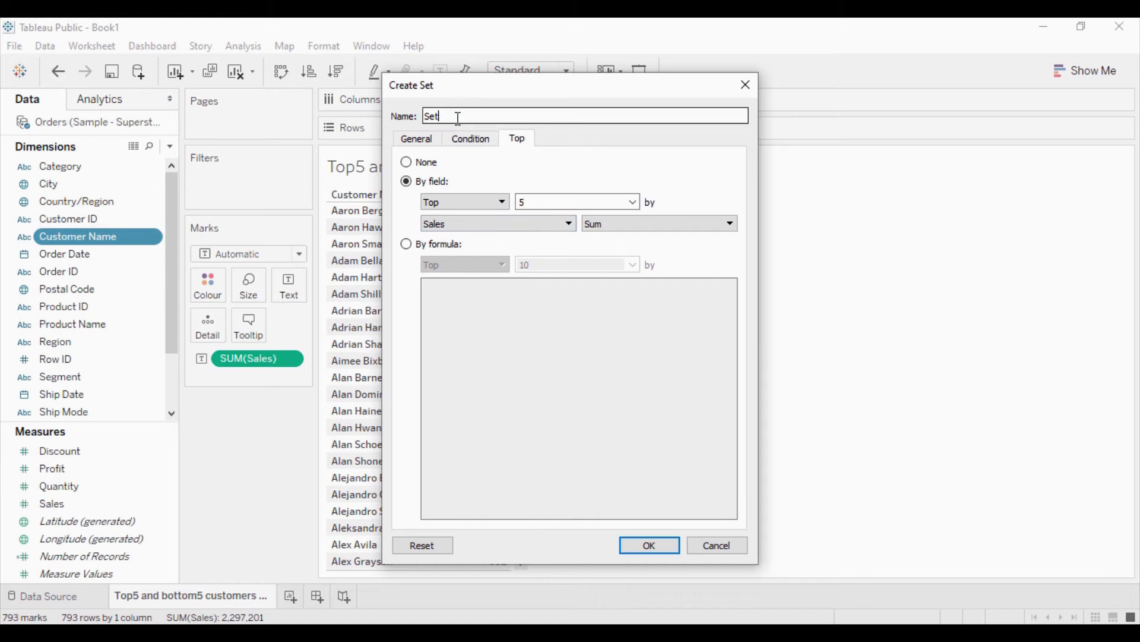
{"action": "key", "text": "BackSpace"}
{"action": "type", "text": "Top"}
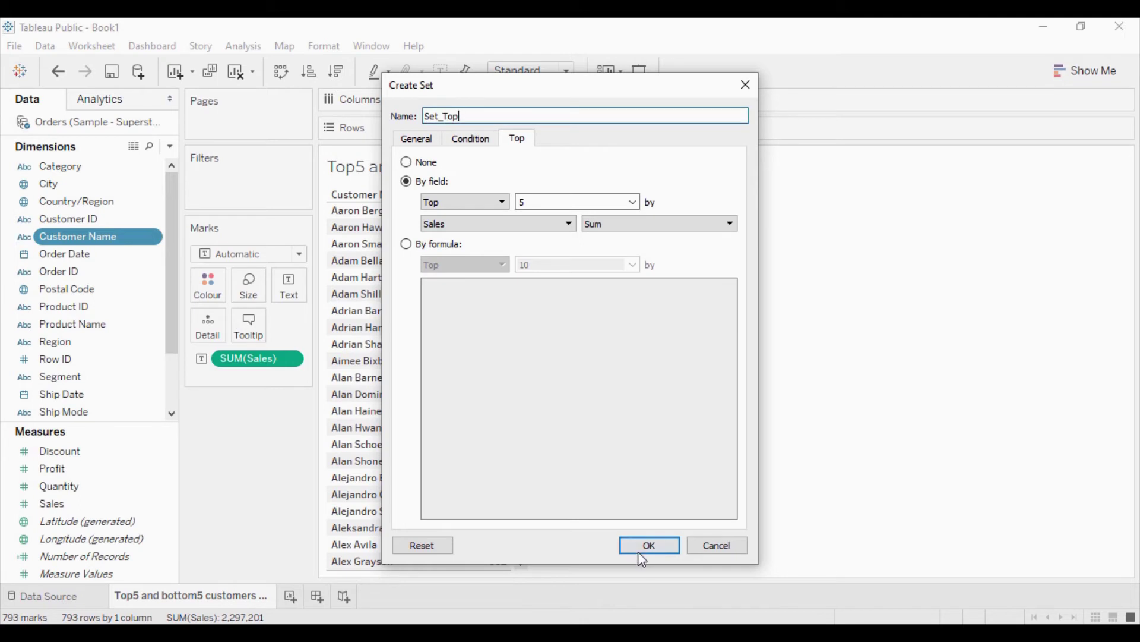
{"action": "left_click", "coordinate": [640, 549]}
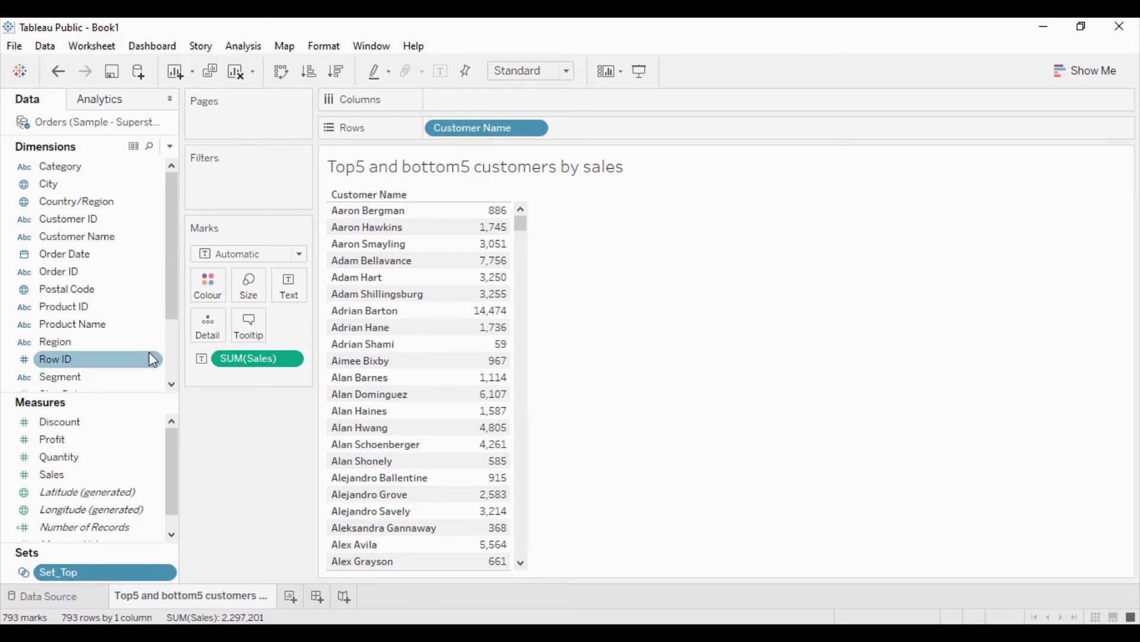
Start a second Customer Name set and name it Set_Bottom.
{"action": "right_click", "coordinate": [106, 243]}
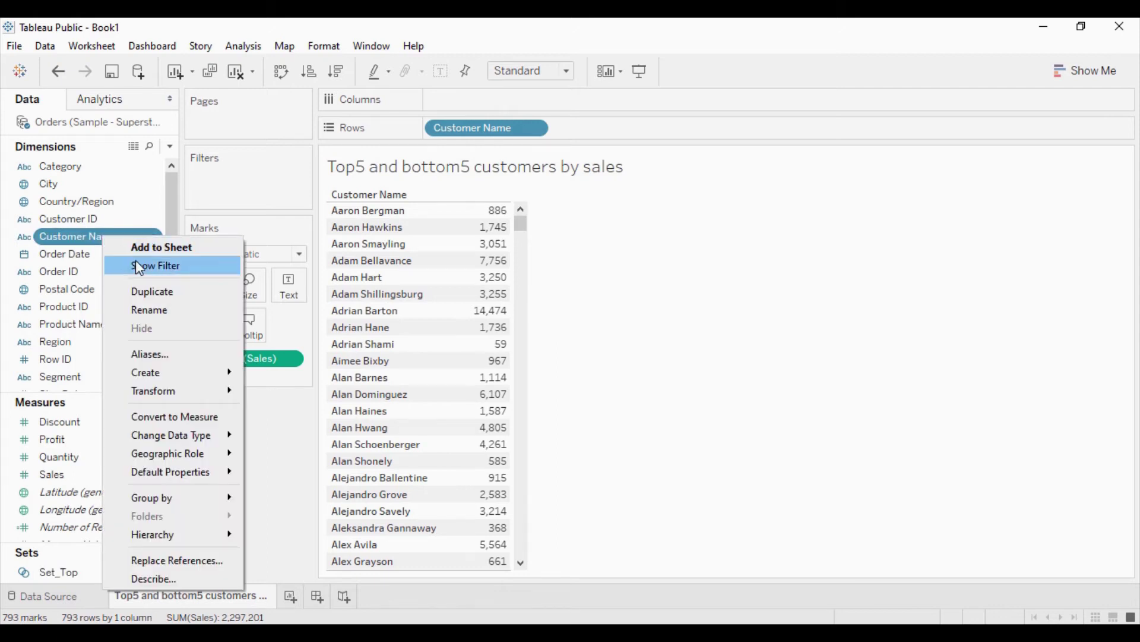
{"action": "mouse_move", "coordinate": [145, 375]}
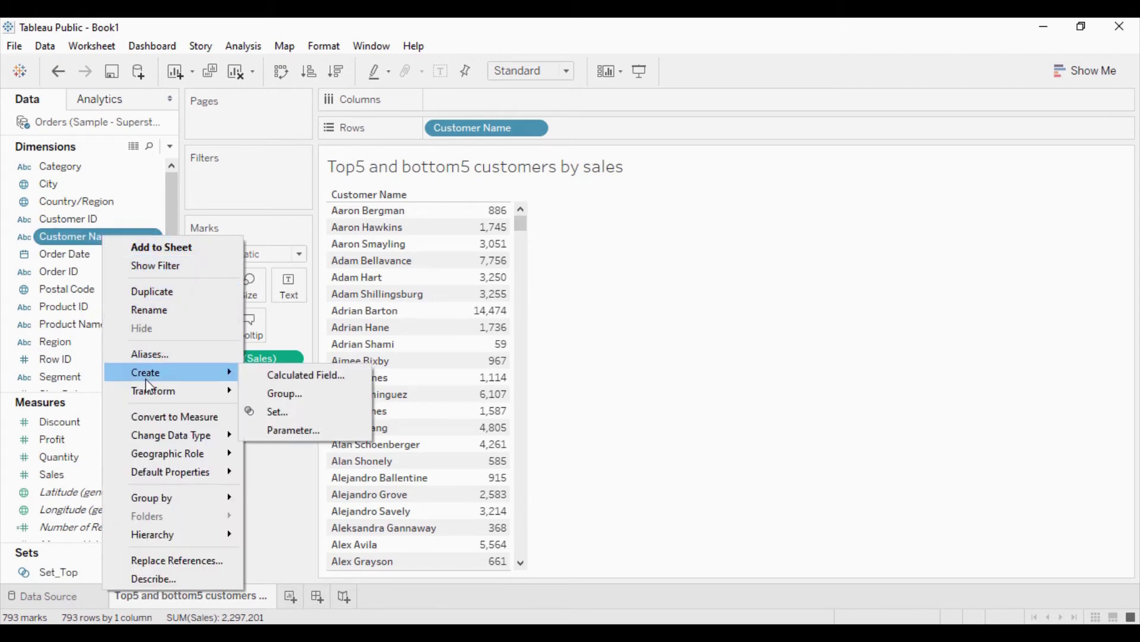
{"action": "left_click", "coordinate": [286, 410]}
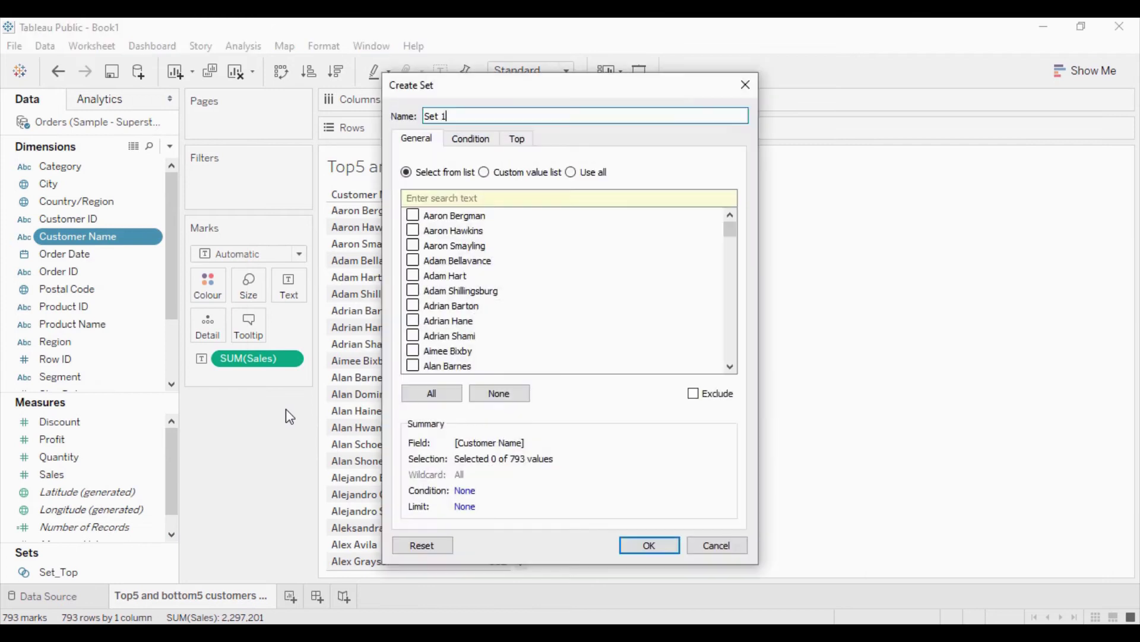
{"action": "left_click", "coordinate": [469, 117]}
{"action": "key", "text": "BackSpace"}
{"action": "key", "text": "BackSpace"}
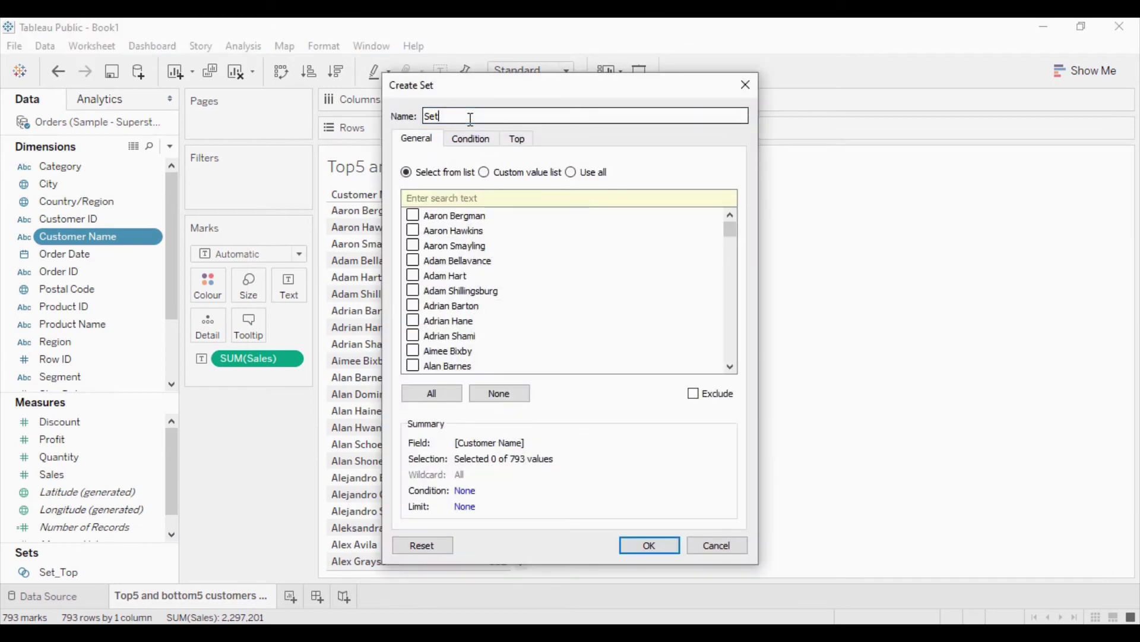
{"action": "type", "text": "_Bottom"}
Define Set_Bottom as the bottom 5 customers by Sales sum and save it.
{"action": "left_click", "coordinate": [516, 139]}
{"action": "left_click", "coordinate": [407, 184]}
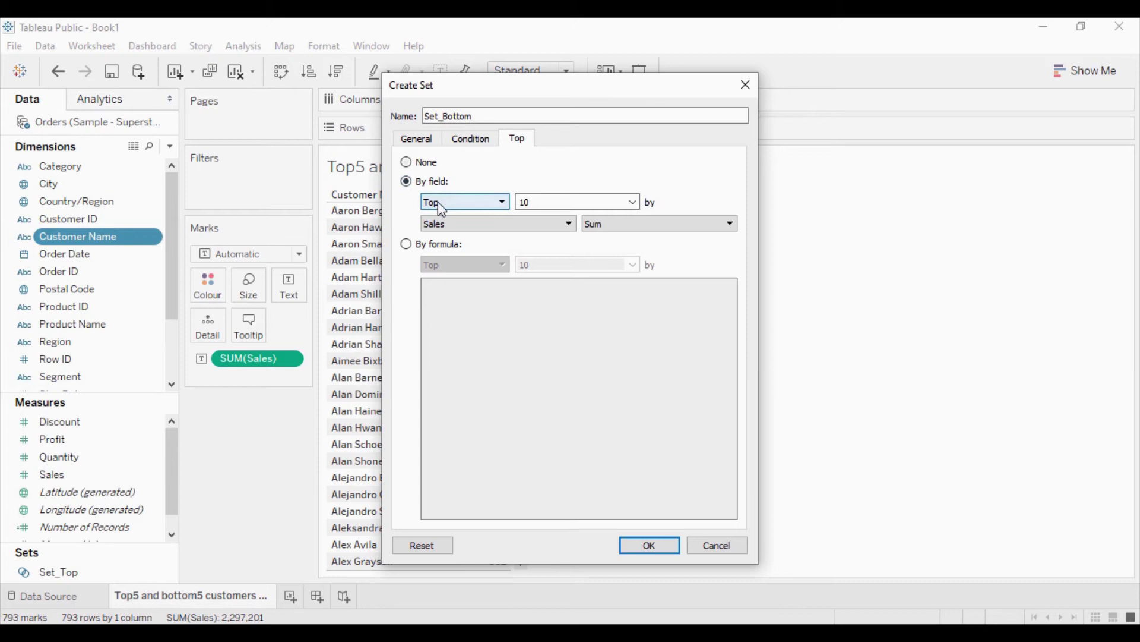
{"action": "left_click", "coordinate": [465, 202]}
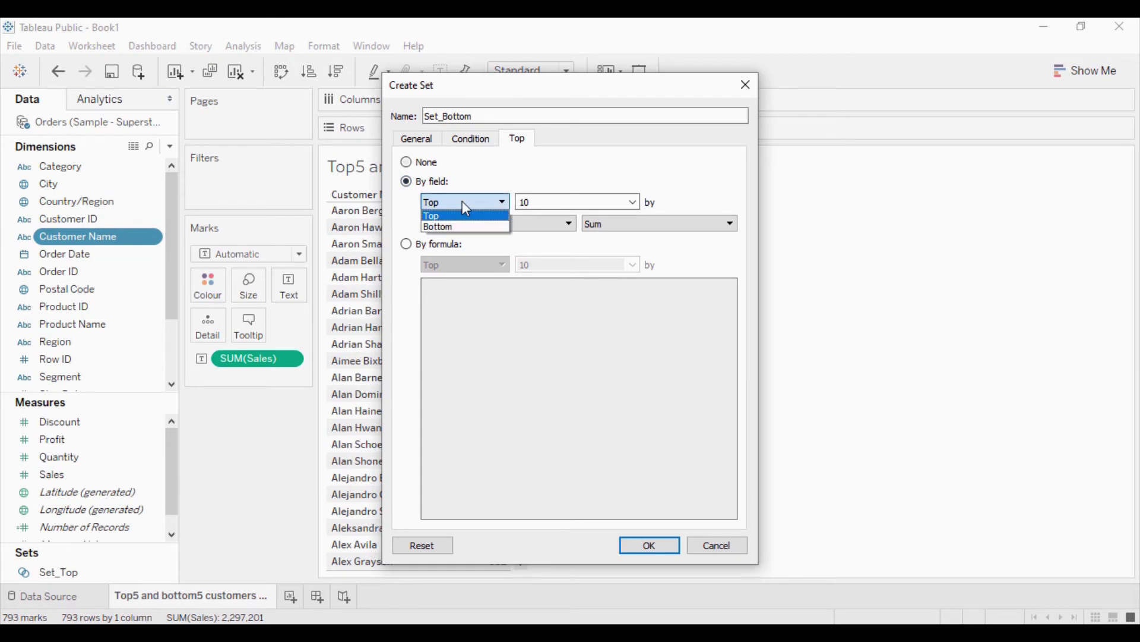
{"action": "left_click", "coordinate": [450, 230]}
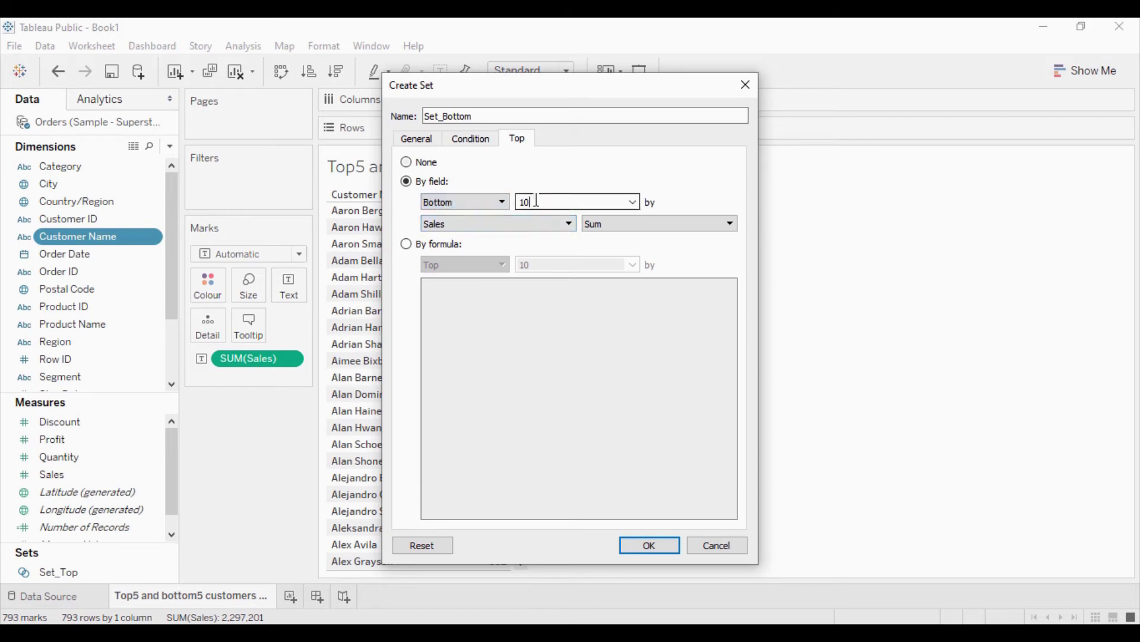
{"action": "key", "text": "BackSpace"}
{"action": "key", "text": "BackSpace"}
{"action": "type", "text": "5"}
{"action": "left_click", "coordinate": [638, 548]}
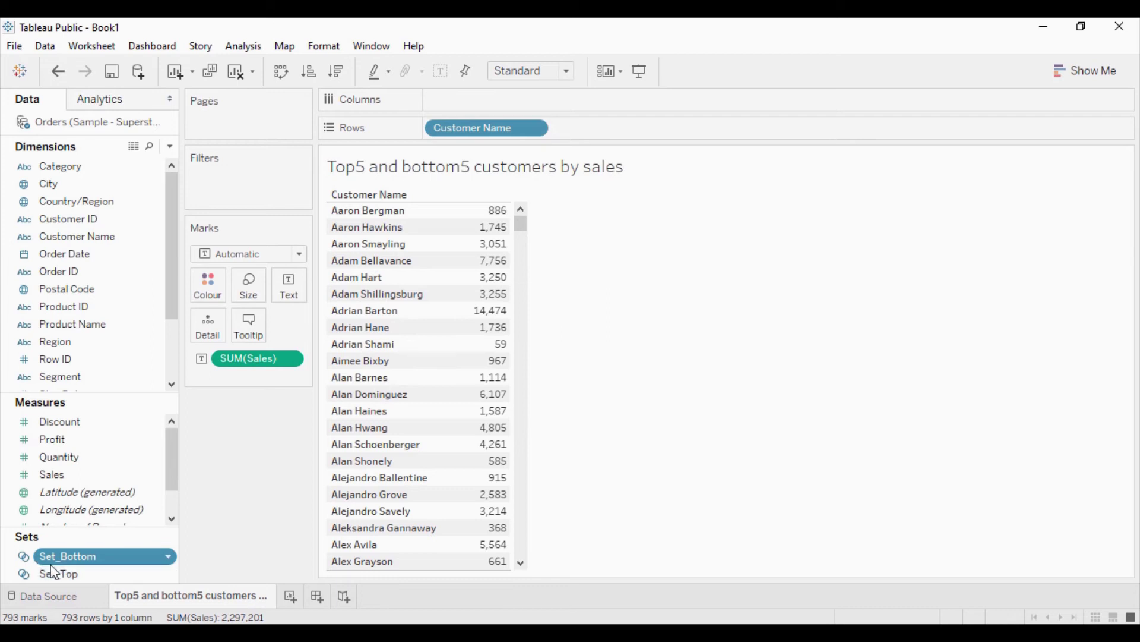
Join Set_Top and Set_Bottom into Set_Combined, keeping all members of both sets.
{"action": "left_click", "coordinate": [97, 575], "text": "ctrl"}
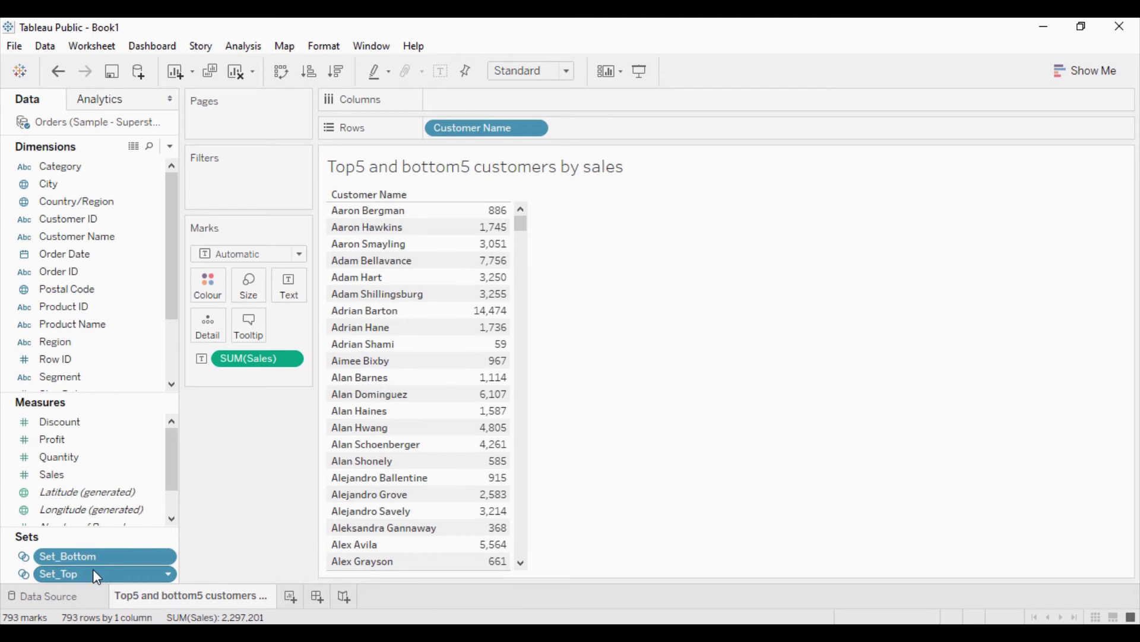
{"action": "right_click", "coordinate": [94, 570]}
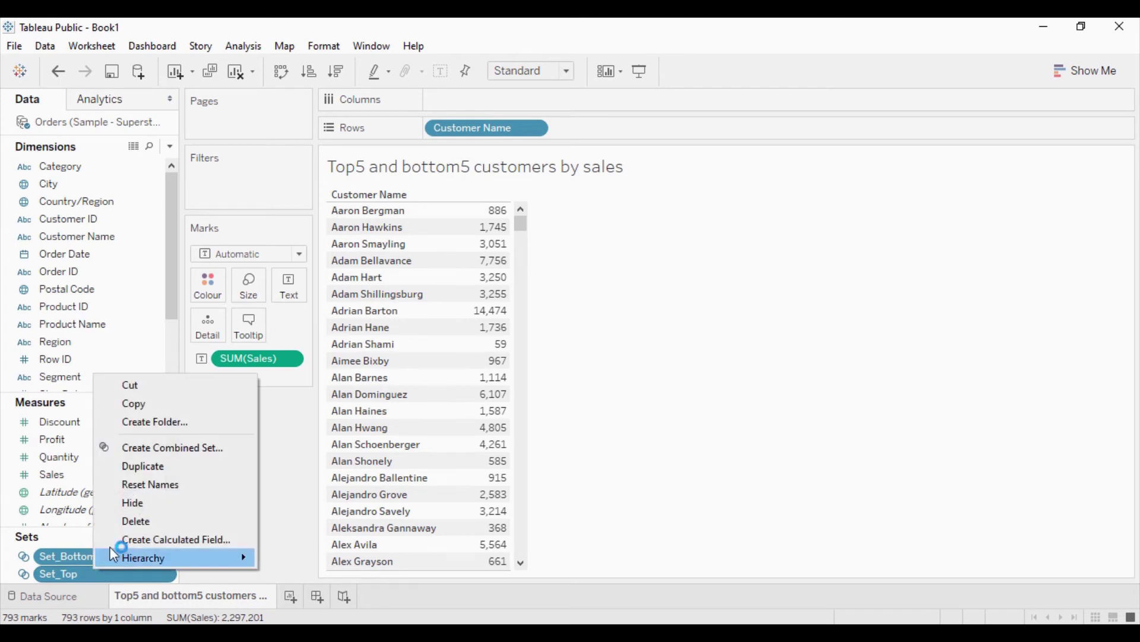
{"action": "left_click", "coordinate": [173, 447]}
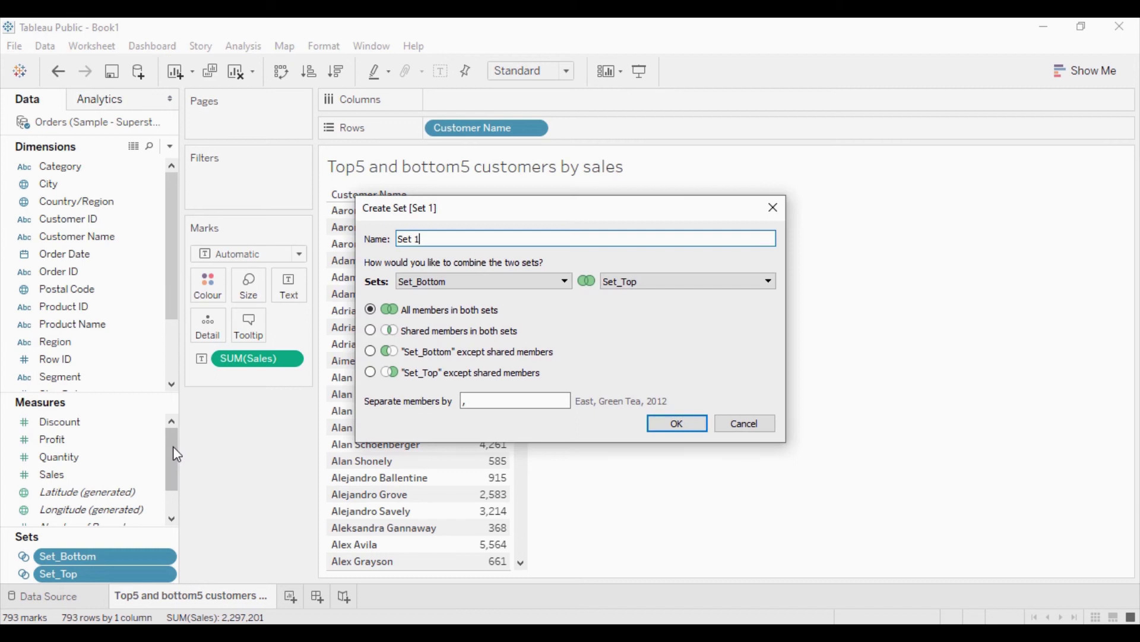
{"action": "key", "text": "BackSpace"}
{"action": "key", "text": "BackSpace"}
{"action": "type", "text": "_Combine"}
{"action": "left_click", "coordinate": [666, 422]}
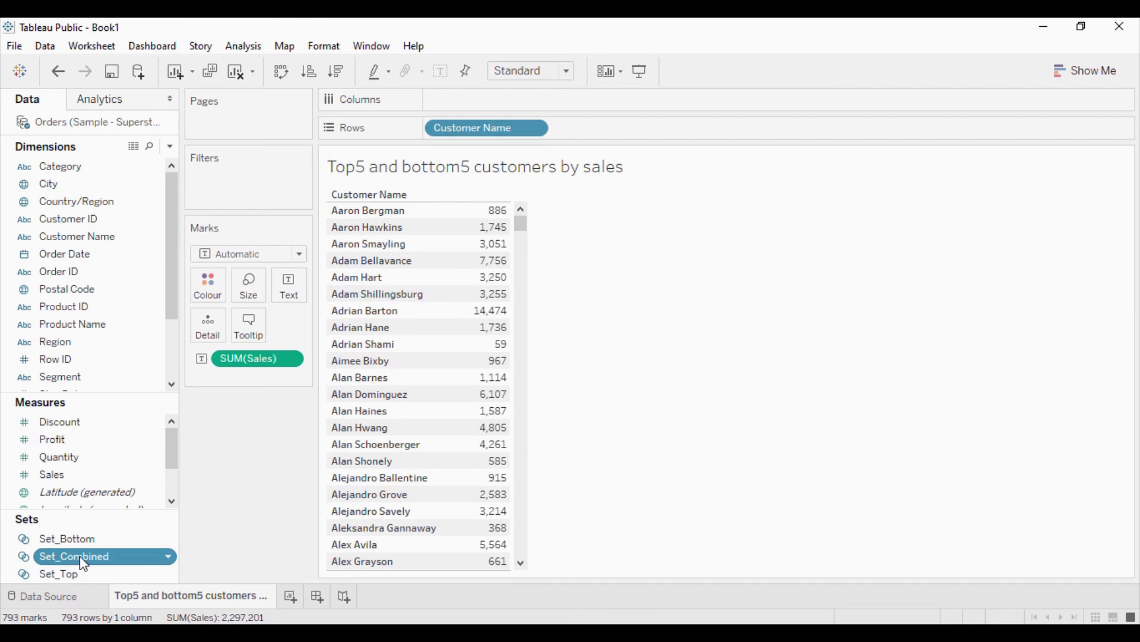
Filter the sheet by Set_Combined and sort the ten customers by sales, descending.
{"action": "left_click_drag", "start_coordinate": [82, 558], "coordinate": [230, 191]}
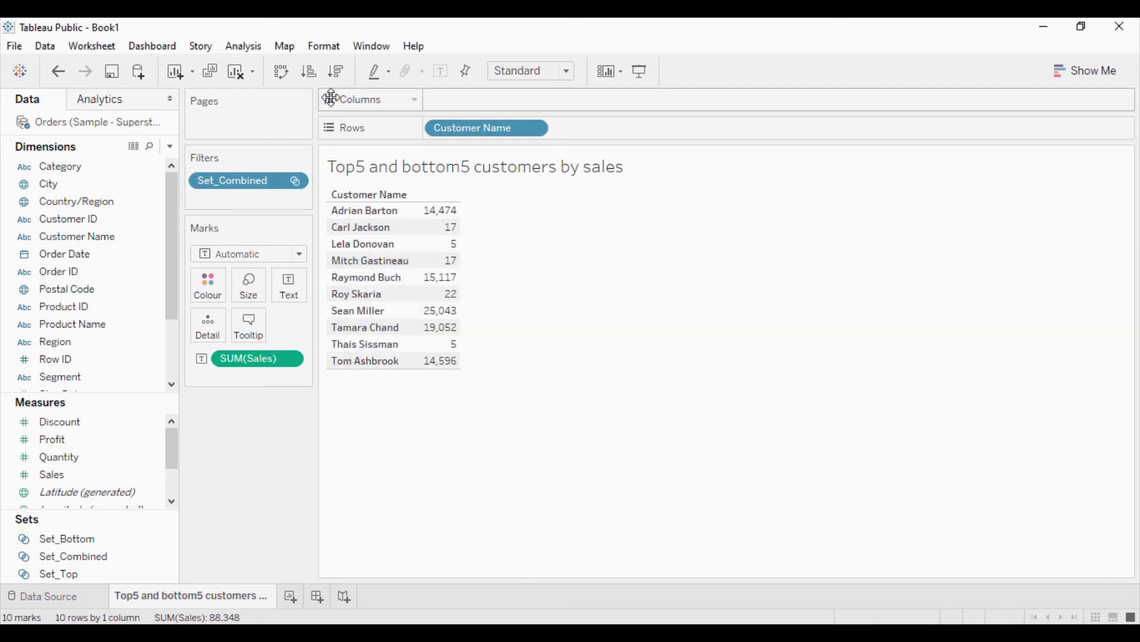
{"action": "left_click", "coordinate": [338, 72]}
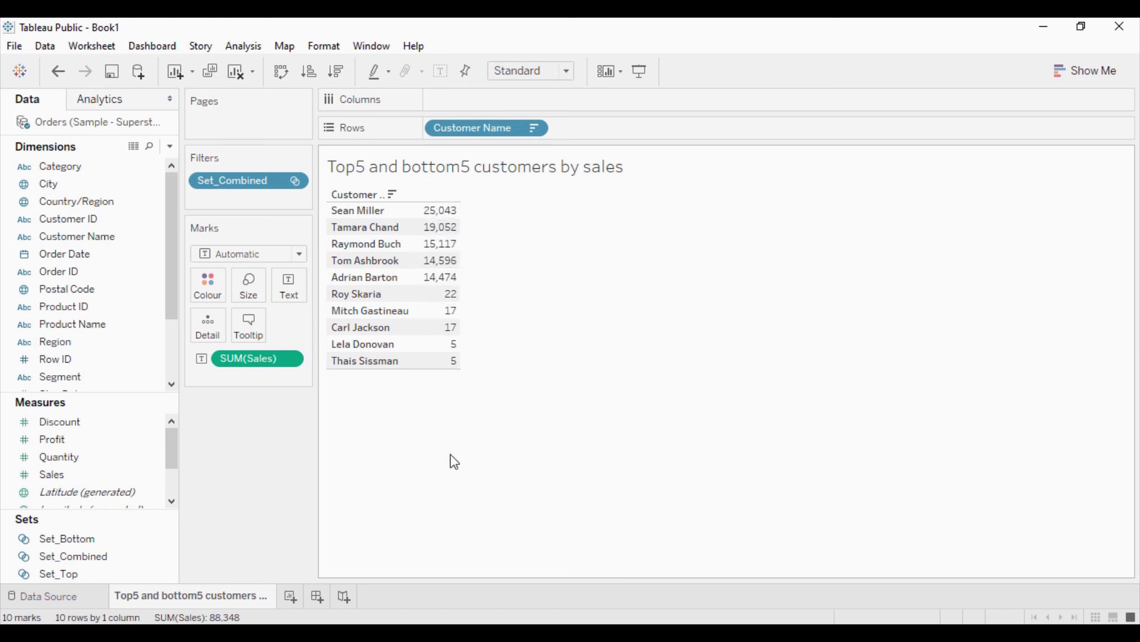
{"action": "left_click", "coordinate": [80, 539]}
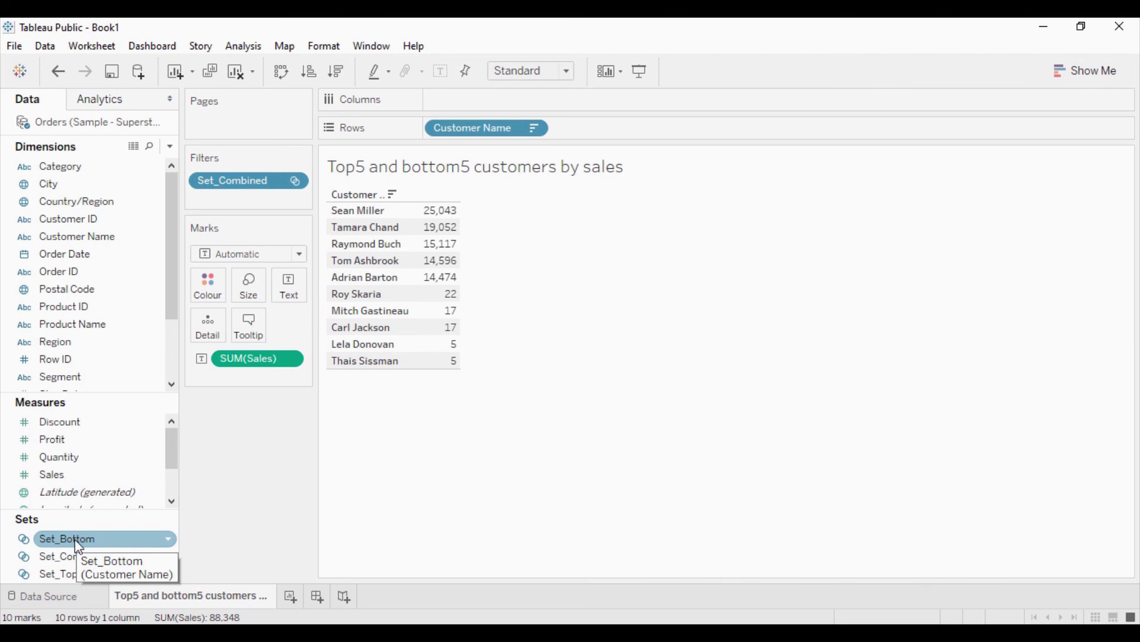
Colour the sales by Set_Bottom membership, with In orange and Out green.
{"action": "left_click_drag", "start_coordinate": [79, 546], "coordinate": [212, 301]}
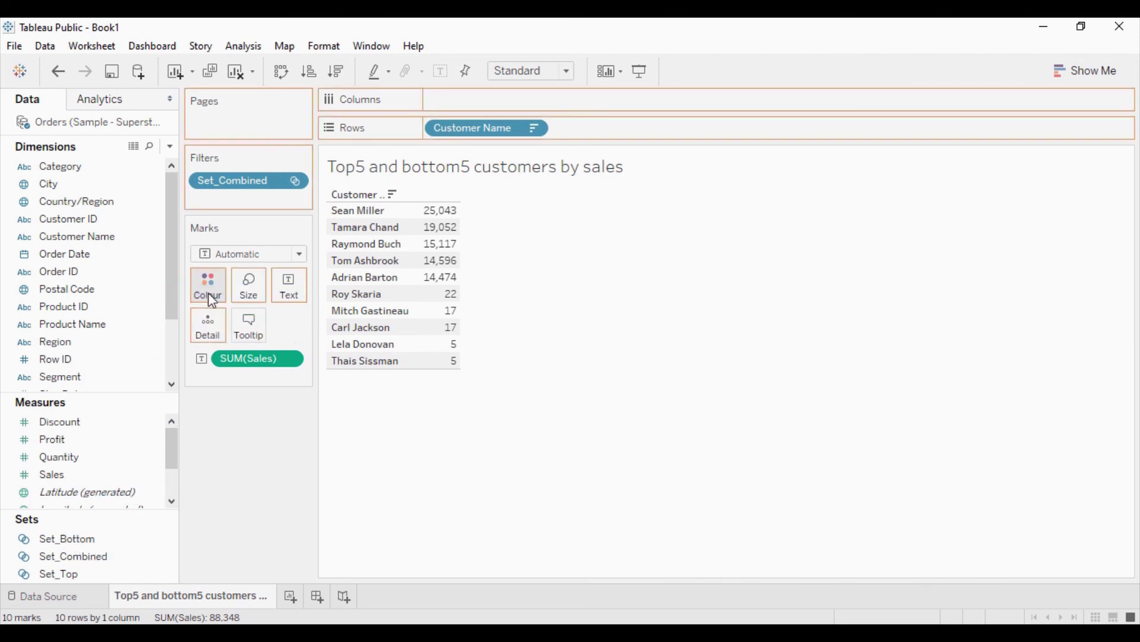
{"action": "left_click_drag", "start_coordinate": [212, 301], "coordinate": [209, 299]}
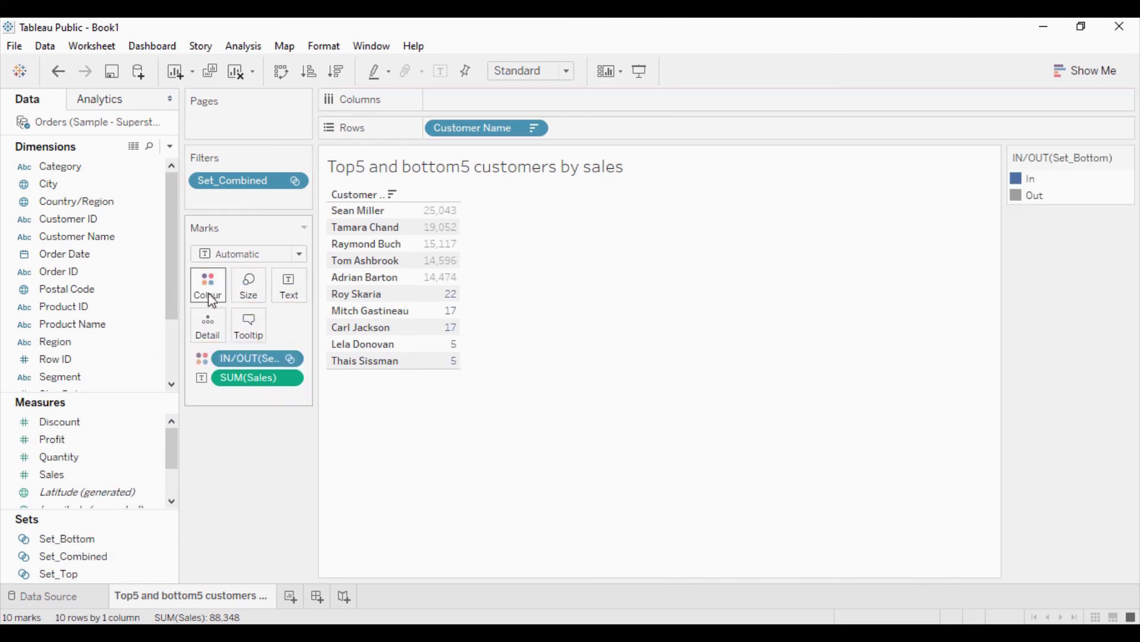
{"action": "left_click", "coordinate": [1013, 178]}
{"action": "double_click", "coordinate": [1012, 177]}
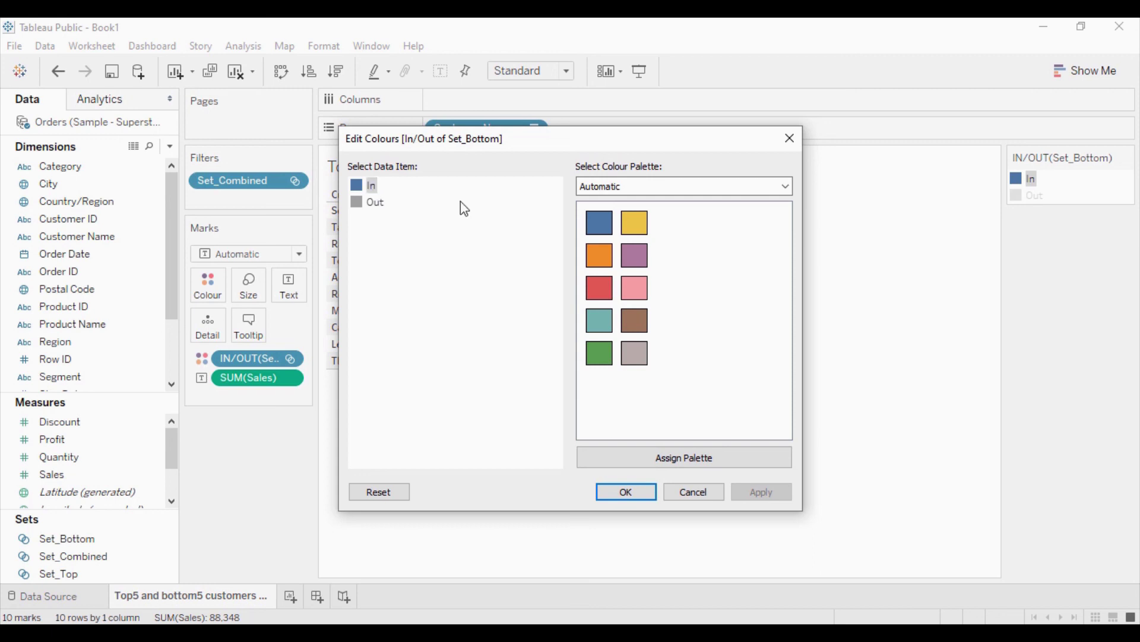
{"action": "left_click", "coordinate": [600, 256]}
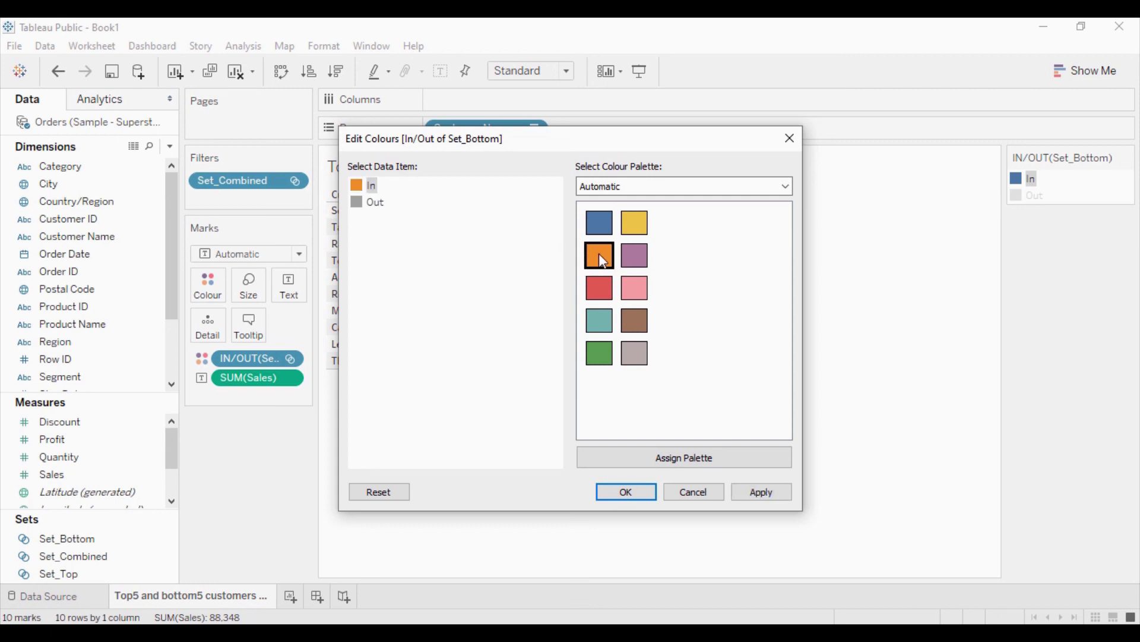
{"action": "left_click", "coordinate": [376, 202]}
{"action": "left_click", "coordinate": [607, 297]}
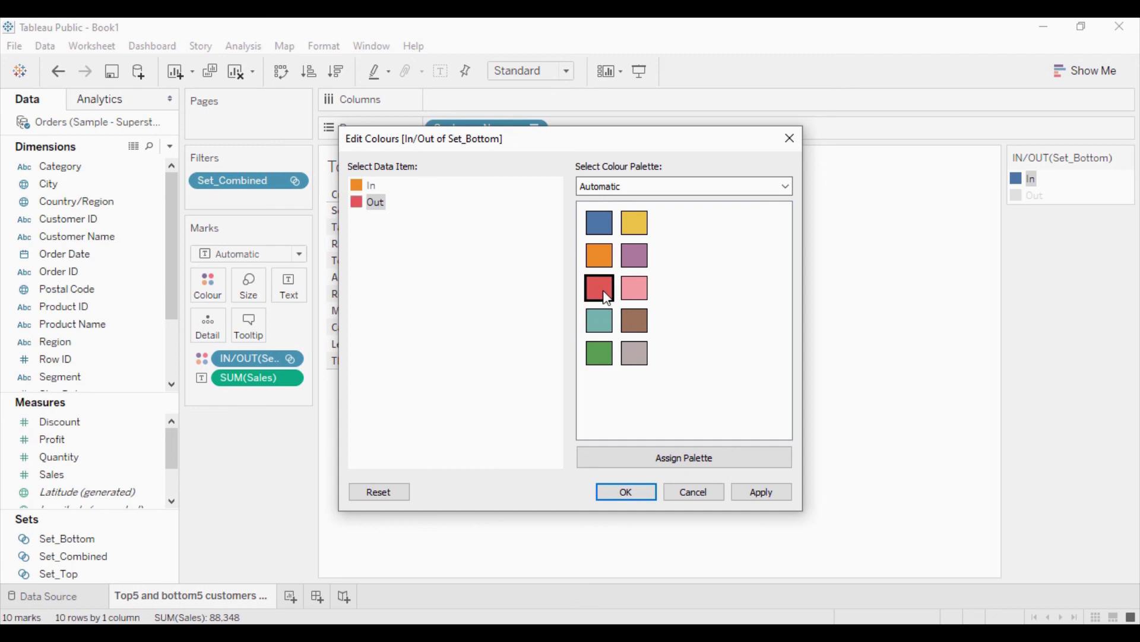
{"action": "left_click", "coordinate": [607, 329]}
{"action": "left_click", "coordinate": [606, 352]}
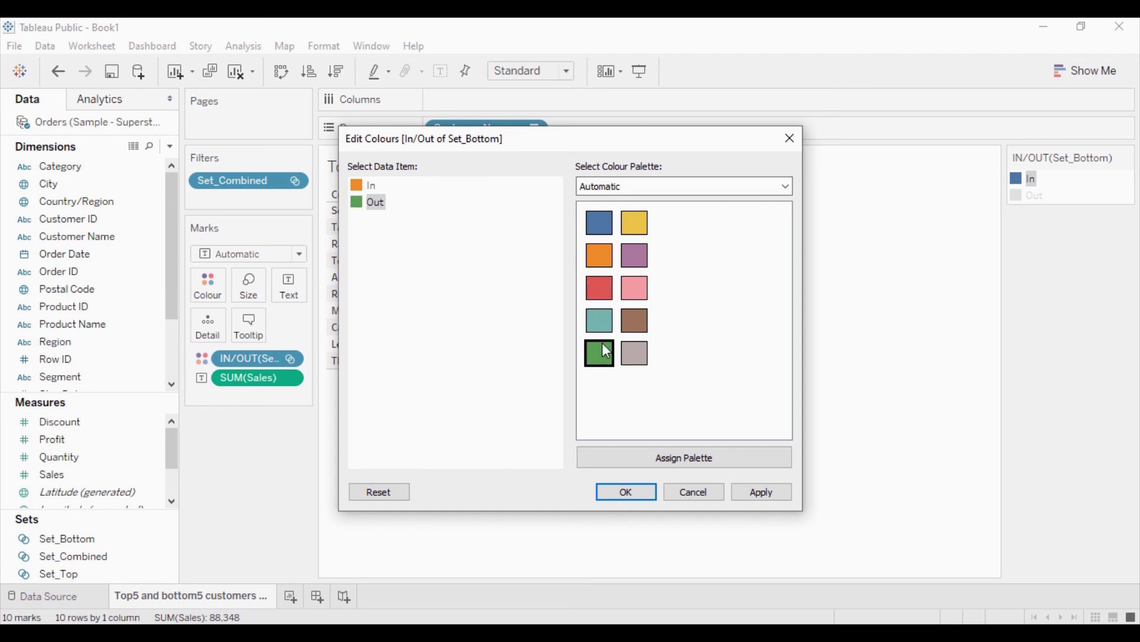
{"action": "left_click", "coordinate": [628, 491]}
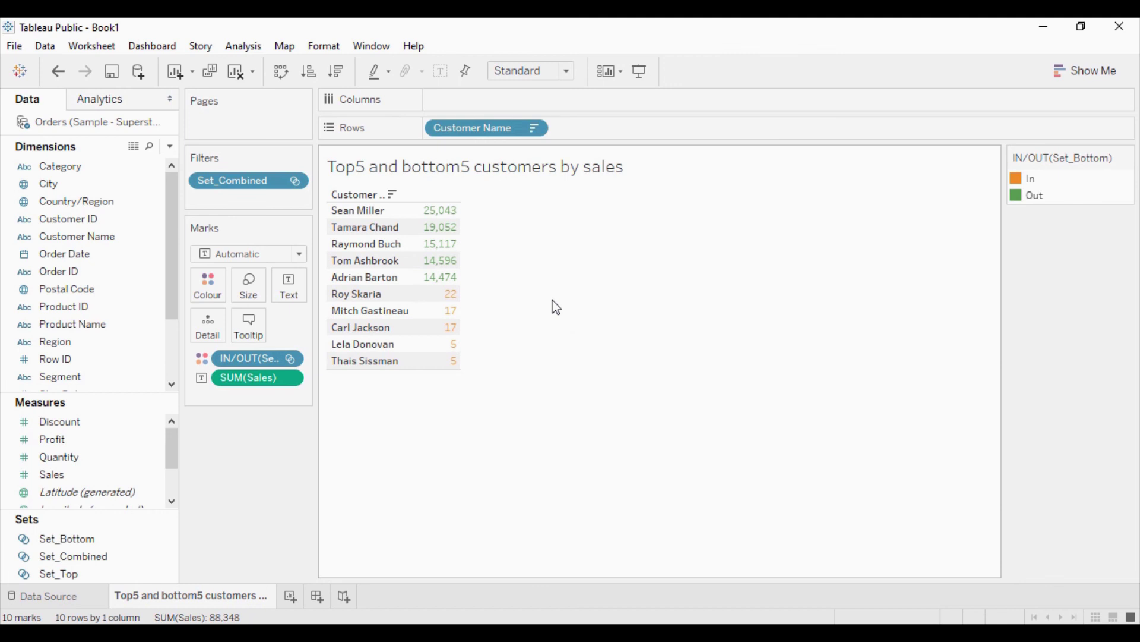